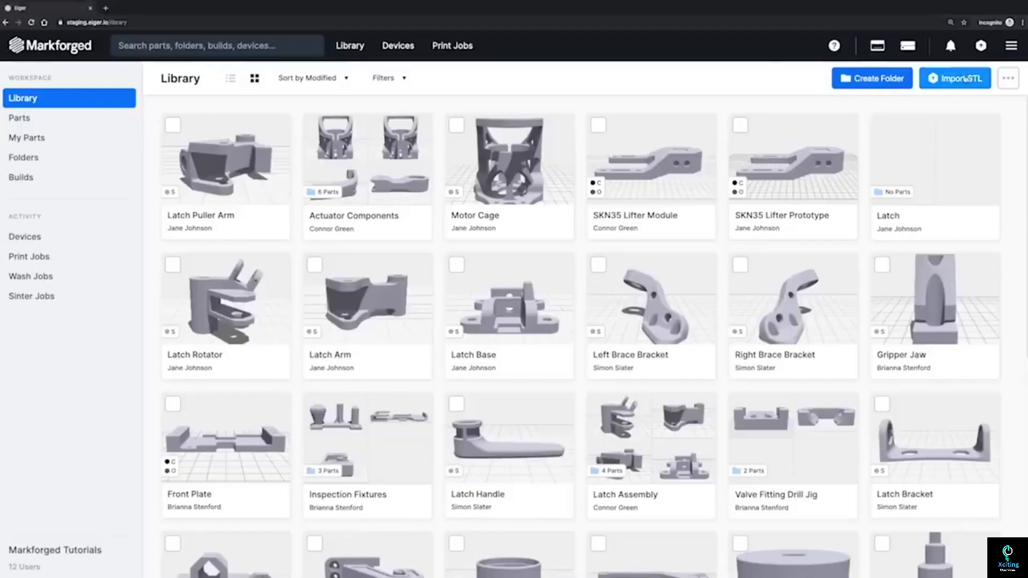
- Import Actuator_Housing.stl as a new part and rotate the view around the housing
{"action": "left_click", "coordinate": [966, 78]}
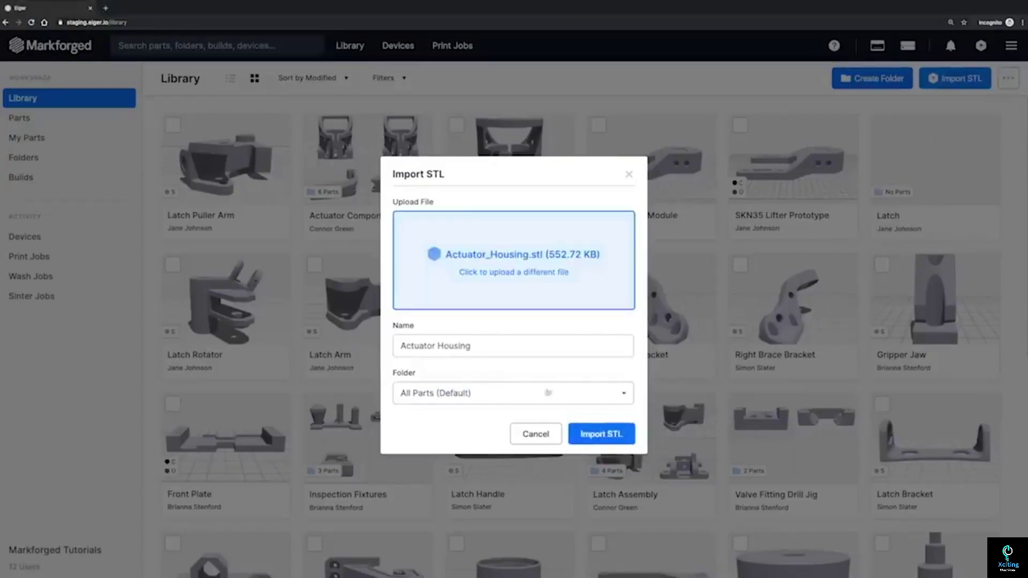
{"action": "left_click", "coordinate": [601, 434]}
{"action": "left_click_drag", "start_coordinate": [643, 438], "coordinate": [540, 498]}
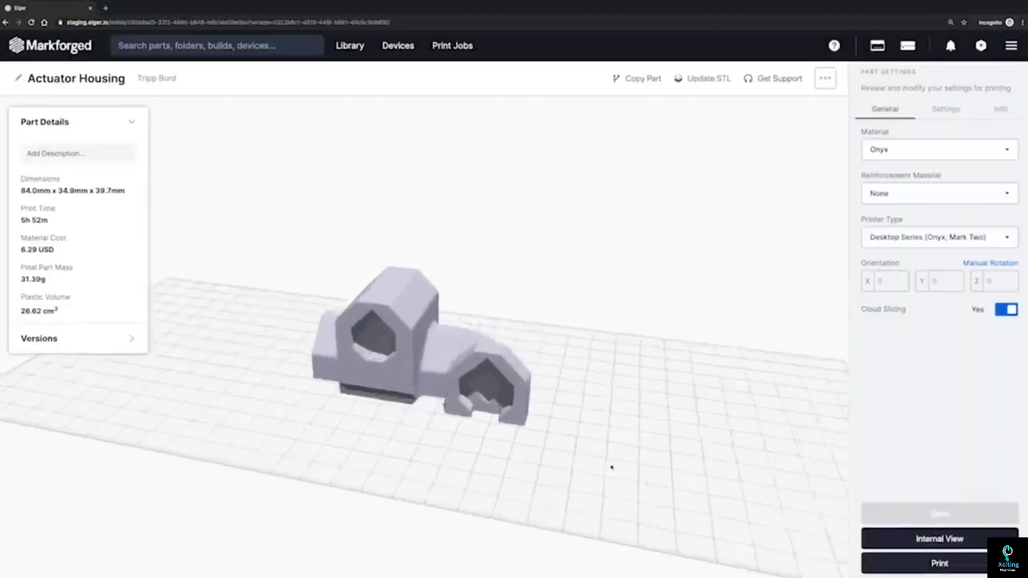